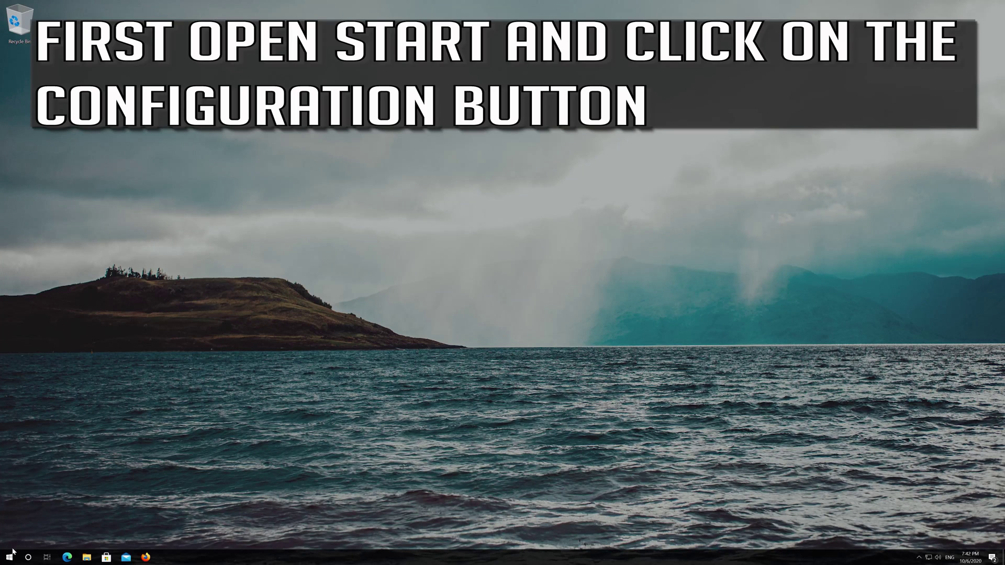
Step: Launch Windows Settings from the gear icon in the Start menu
{"action": "left_click", "coordinate": [9, 558]}
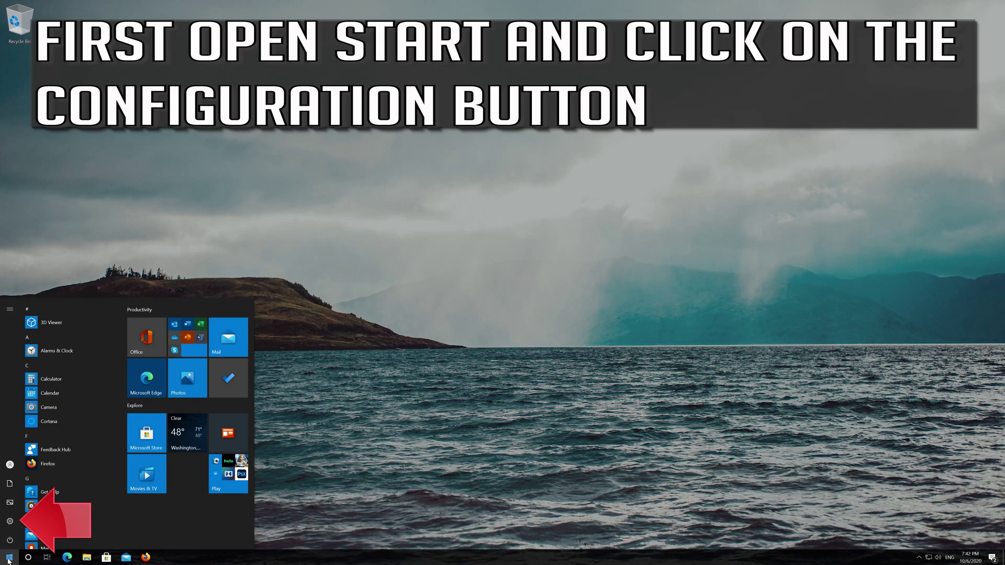
{"action": "mouse_move", "coordinate": [28, 522]}
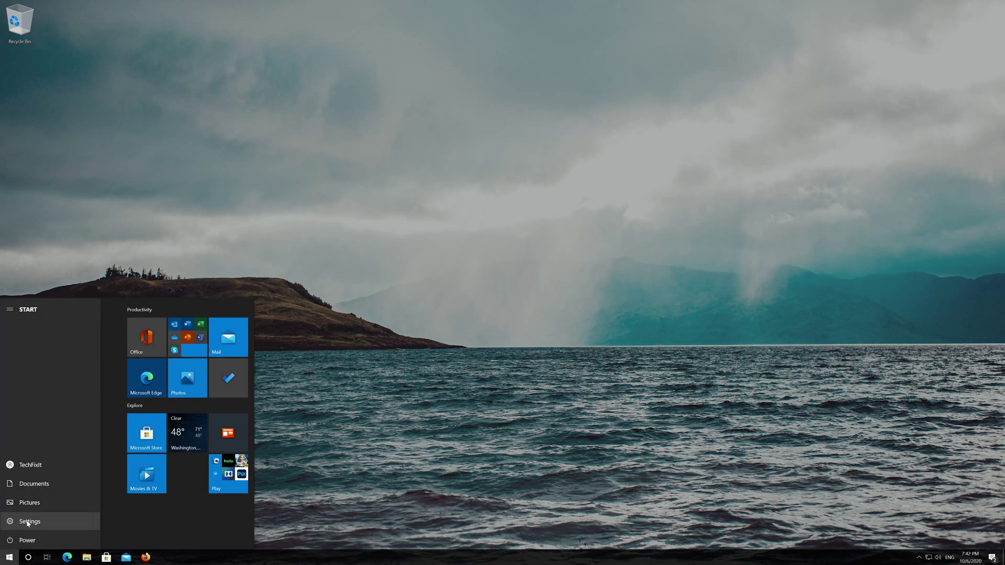
{"action": "left_click", "coordinate": [70, 521]}
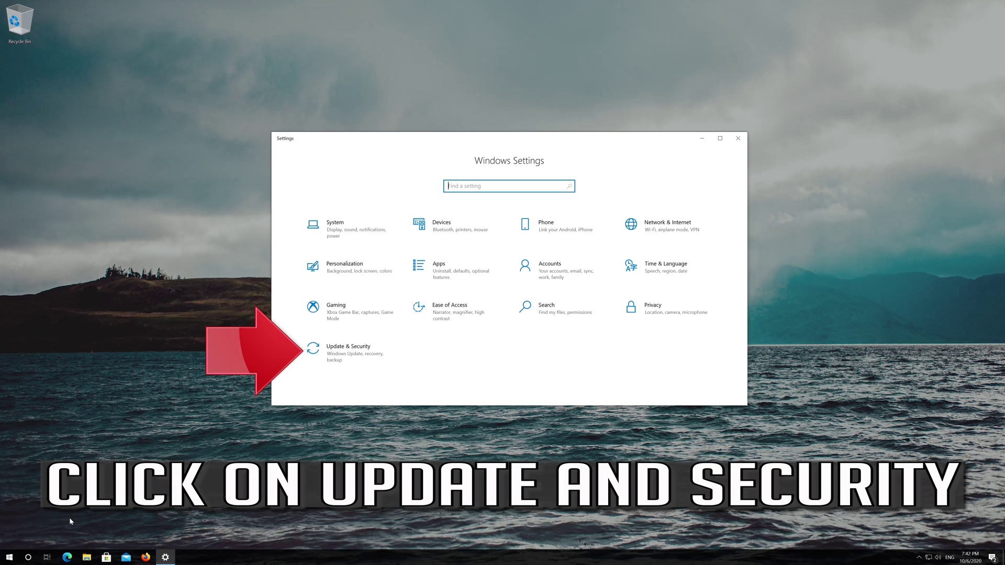
Step: Go to Update & Security and show its Recovery page
{"action": "left_click", "coordinate": [369, 357]}
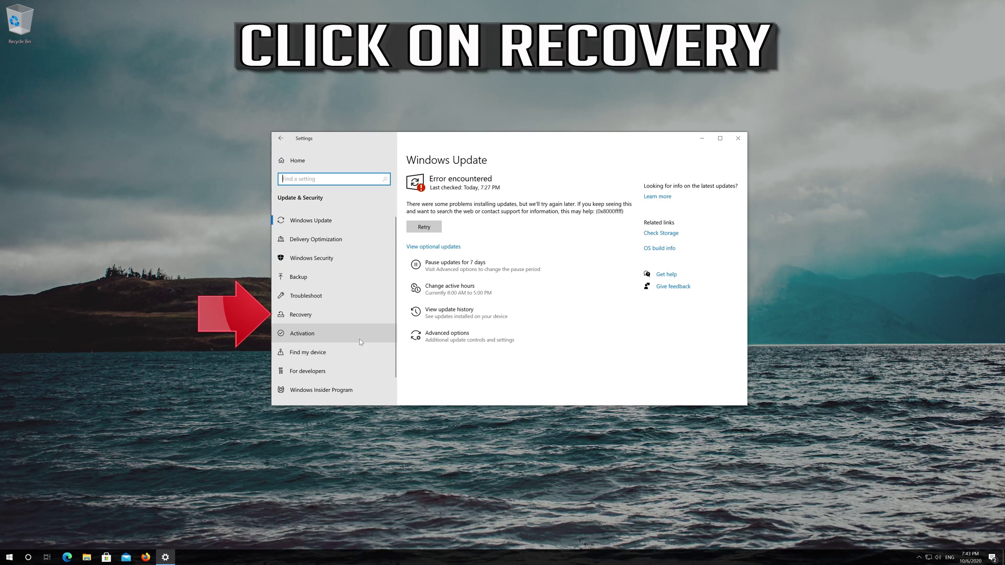
{"action": "left_click", "coordinate": [340, 315]}
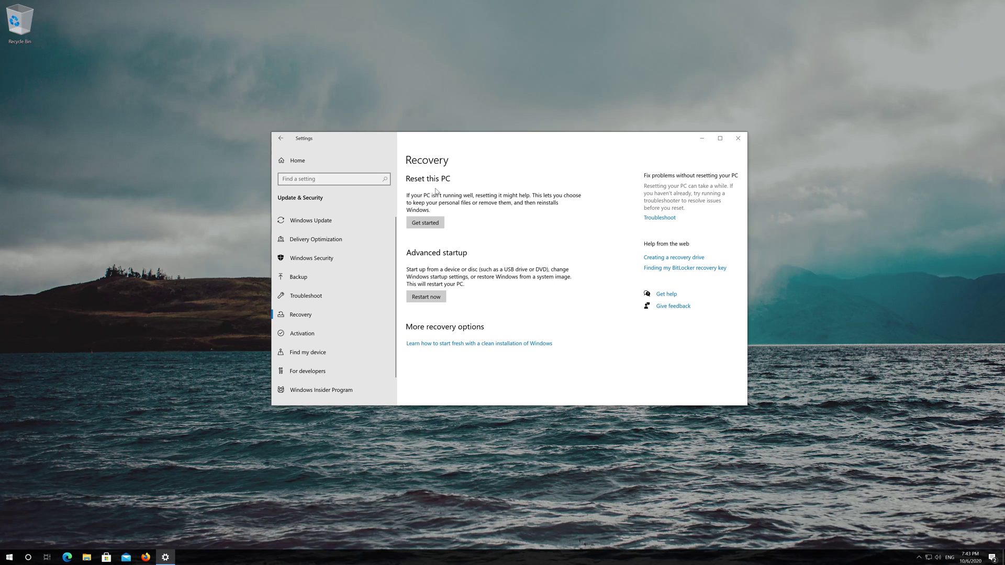
Step: Start Reset this PC and choose Keep my files
{"action": "left_click", "coordinate": [422, 225]}
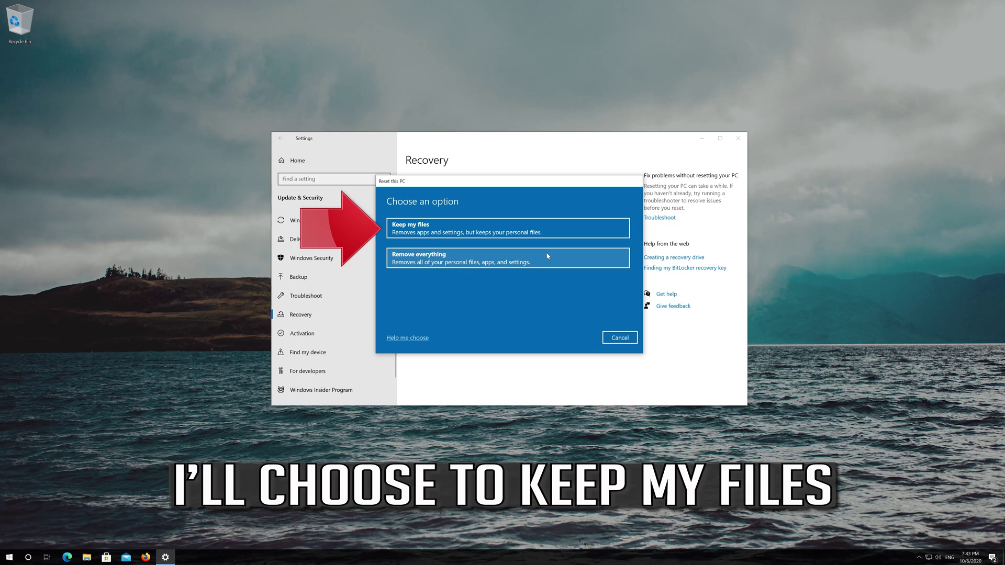
{"action": "left_click", "coordinate": [484, 236]}
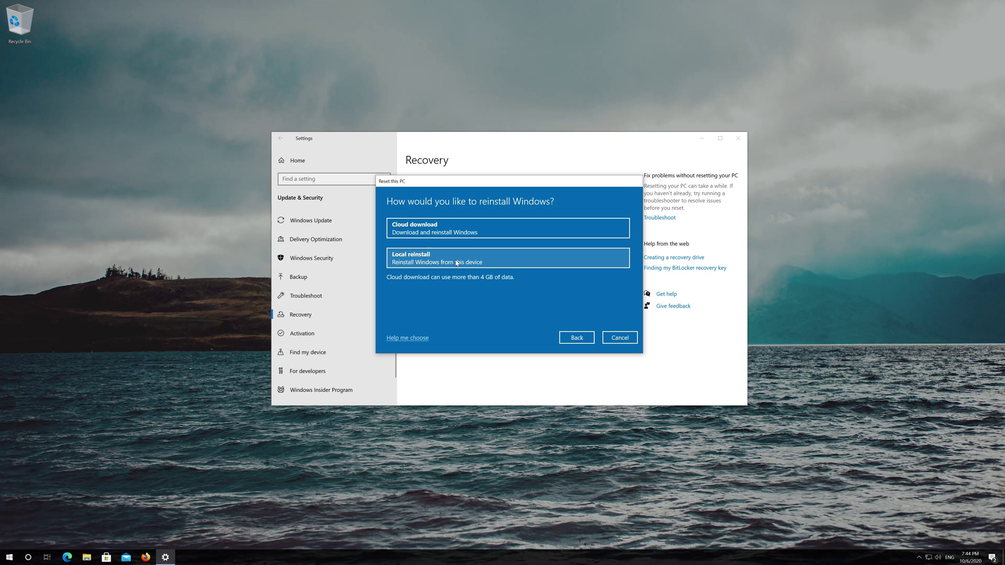
Step: Choose Local reinstall, review the apps to be removed, and proceed with the reset
{"action": "left_click", "coordinate": [457, 263]}
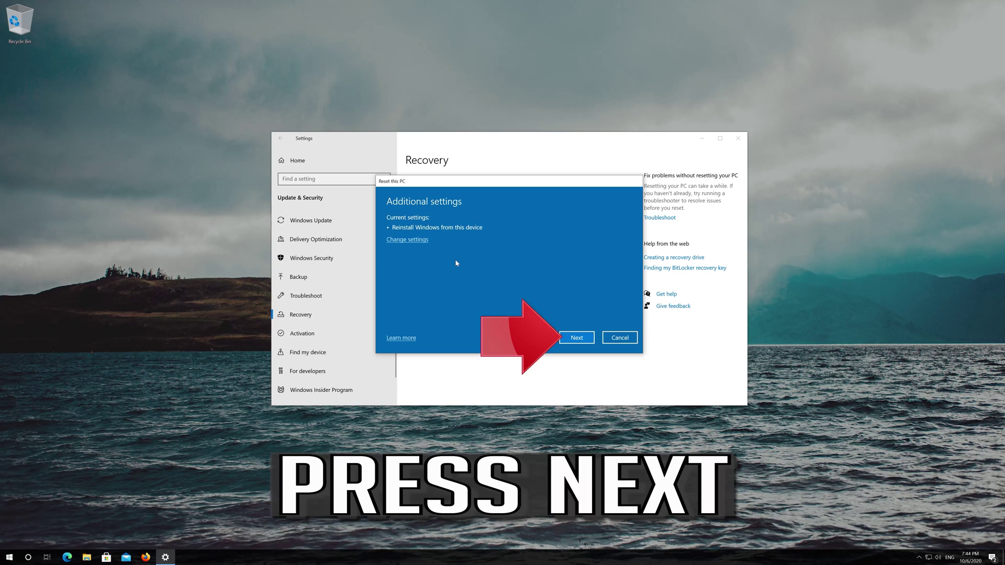
{"action": "left_click", "coordinate": [578, 338]}
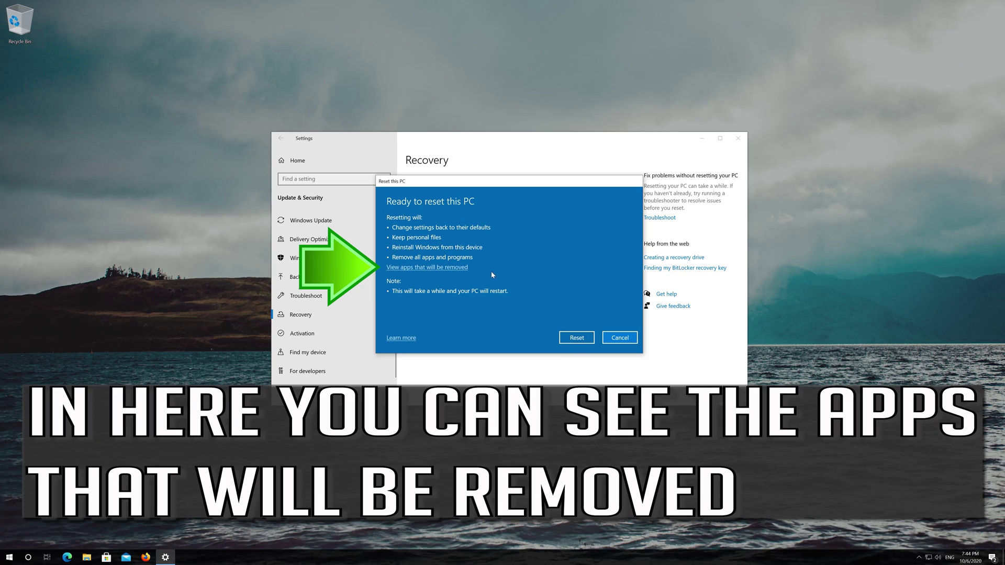
{"action": "left_click", "coordinate": [453, 268]}
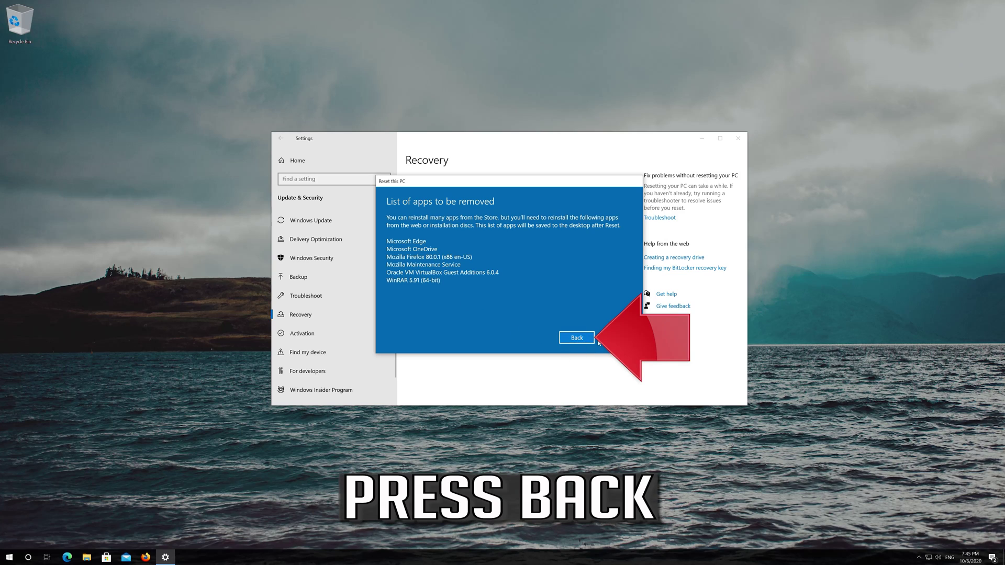
{"action": "left_click", "coordinate": [569, 343]}
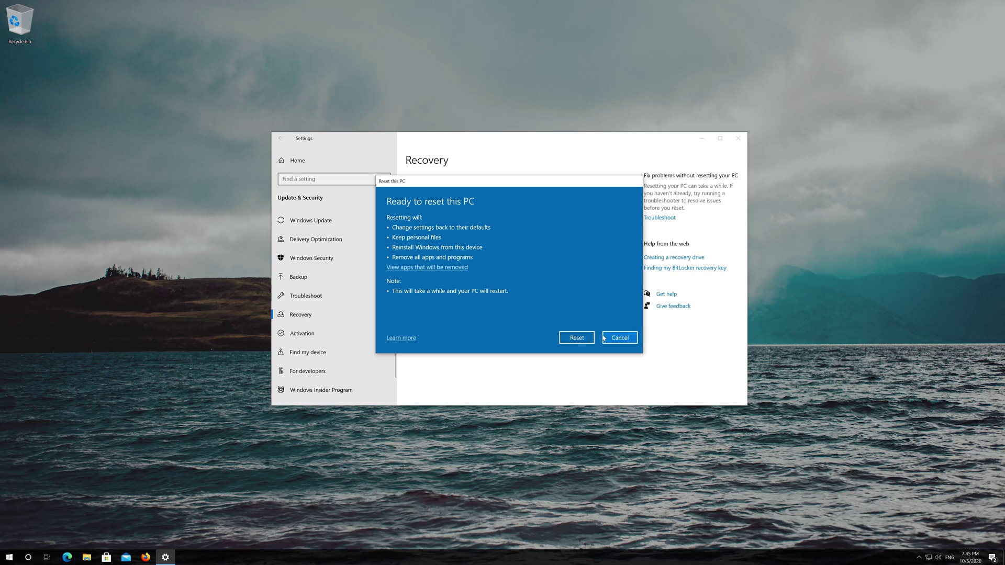
{"action": "left_click", "coordinate": [576, 337]}
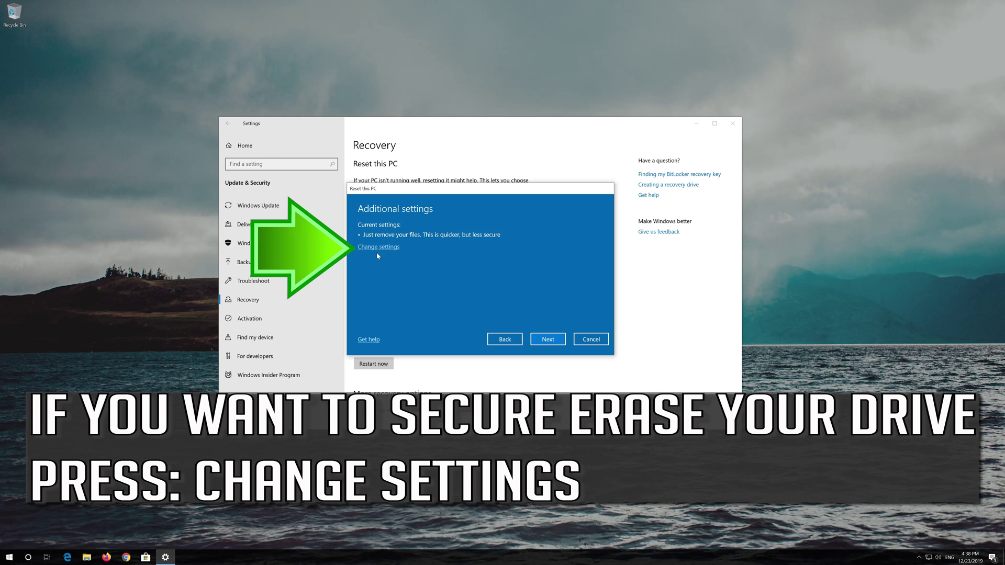
Step: Turn Data erasure on in the reset settings, confirm, and start the reset
{"action": "left_click", "coordinate": [376, 248]}
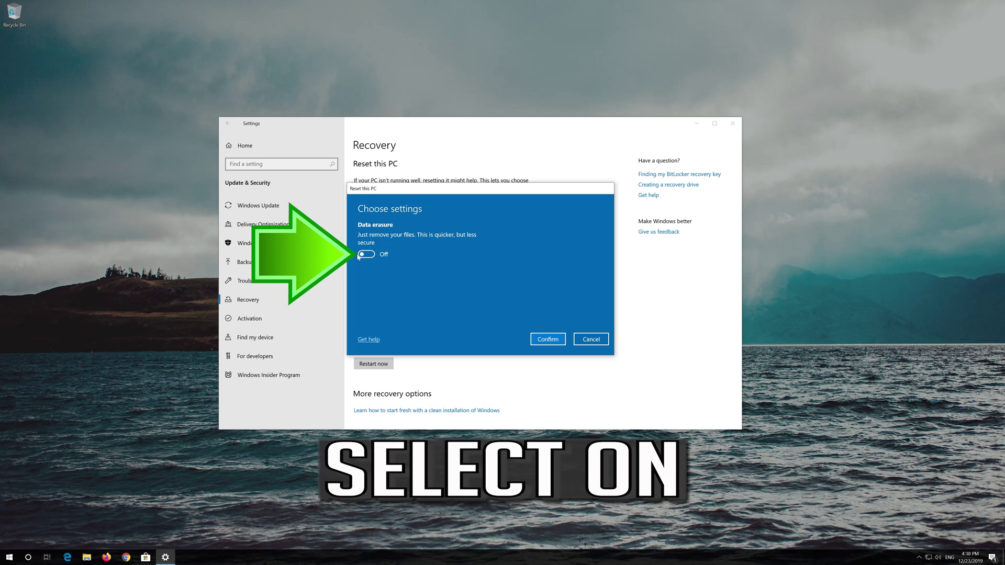
{"action": "left_click", "coordinate": [366, 255]}
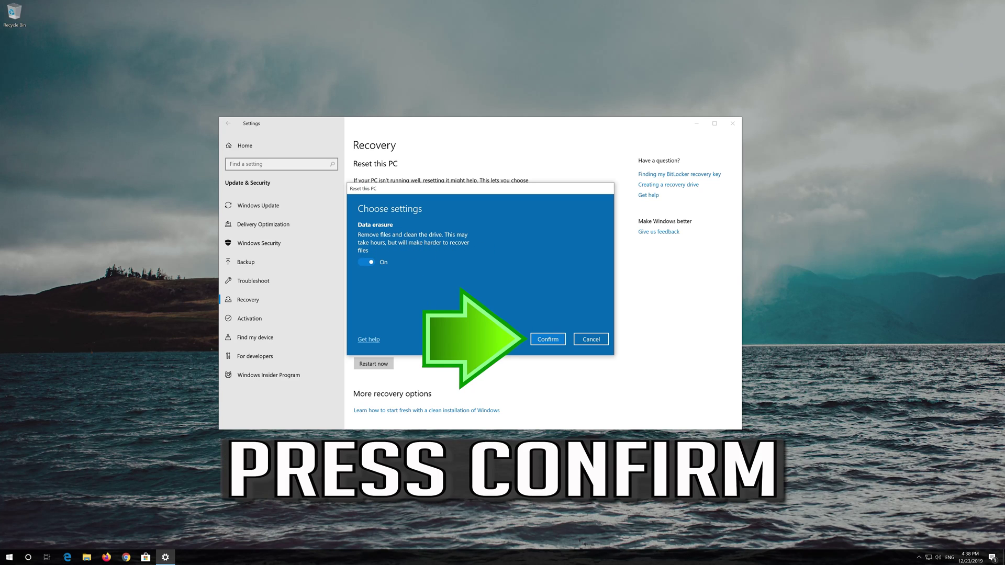
{"action": "left_click", "coordinate": [547, 339]}
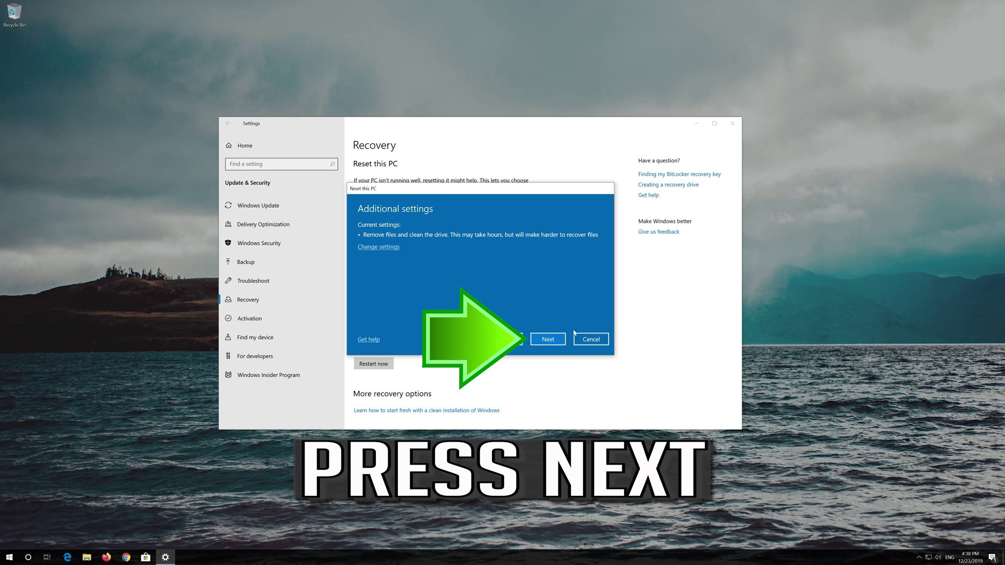
{"action": "left_click", "coordinate": [538, 342]}
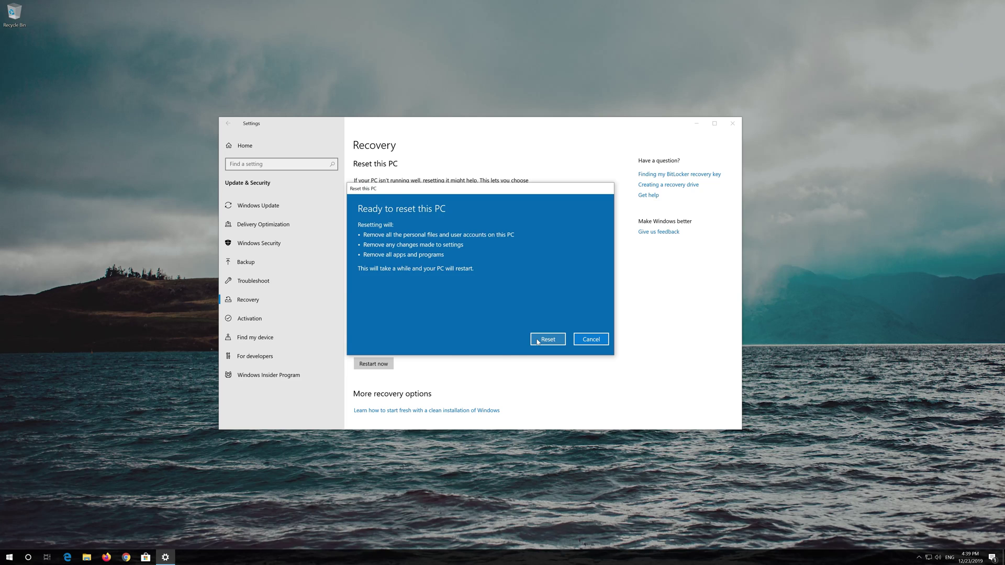
{"action": "left_click", "coordinate": [554, 341]}
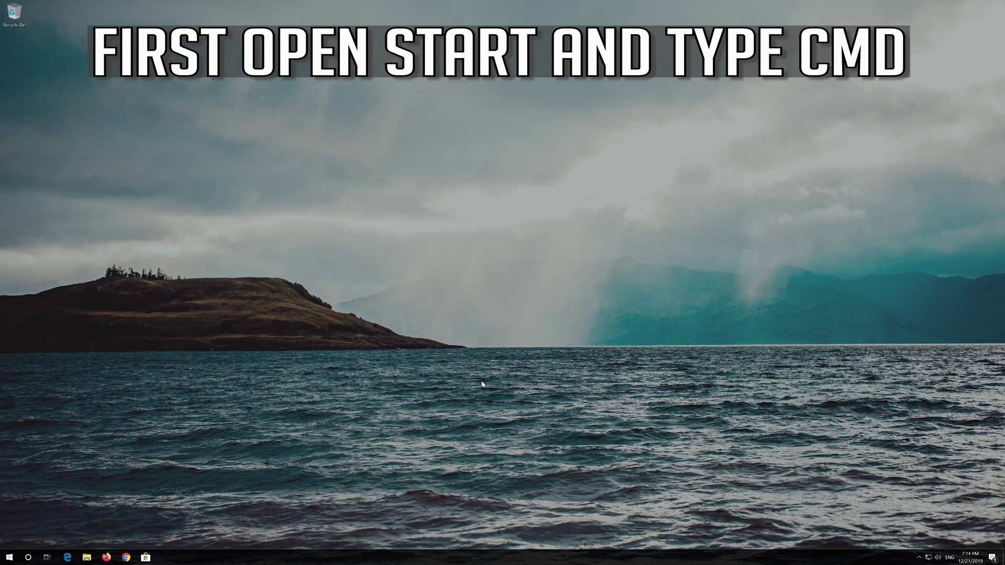
Step: Search Start for cmd and run Command Prompt as administrator, approving the UAC prompt
{"action": "key", "text": "super"}
{"action": "type", "text": "cdm"}
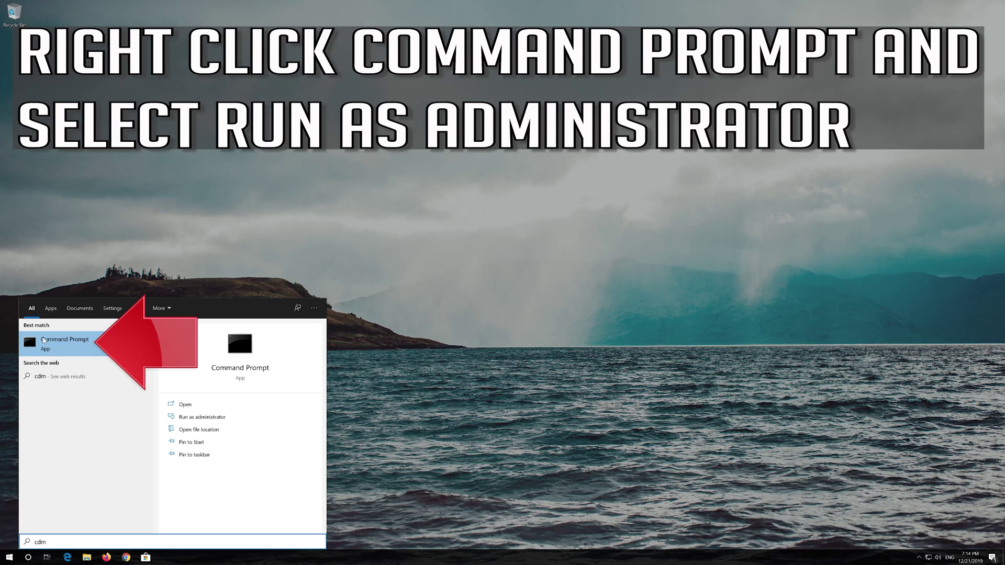
{"action": "right_click", "coordinate": [43, 341]}
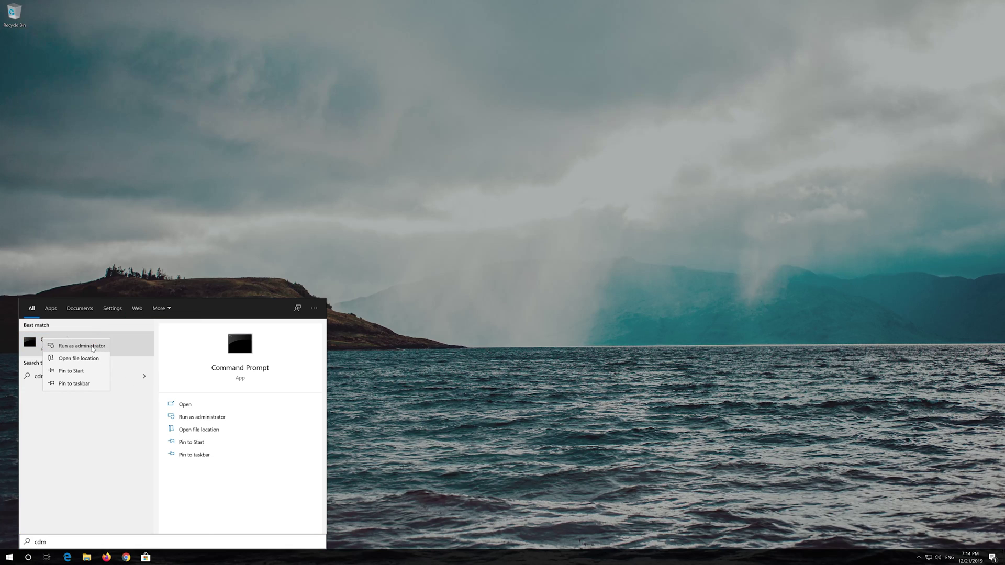
{"action": "left_click", "coordinate": [92, 348]}
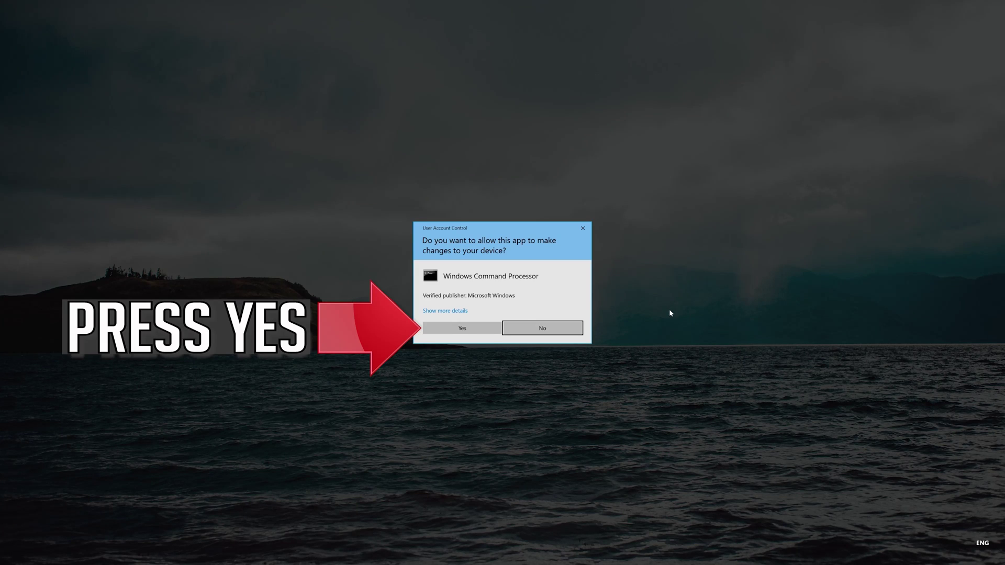
{"action": "left_click", "coordinate": [474, 329]}
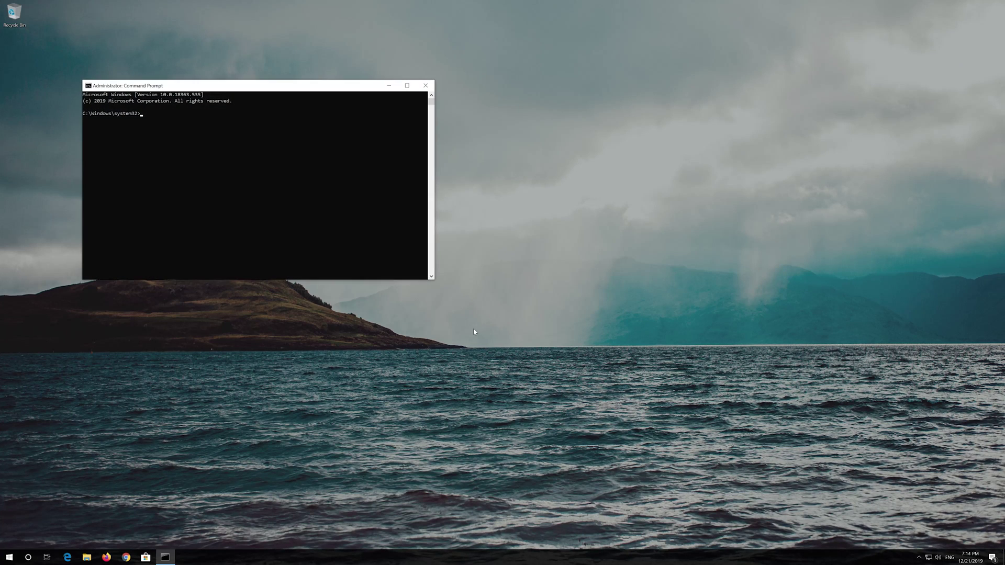
Step: Center the Command Prompt window and run 'systemreset -factoryreset'
{"action": "left_click_drag", "start_coordinate": [330, 87], "coordinate": [573, 154]}
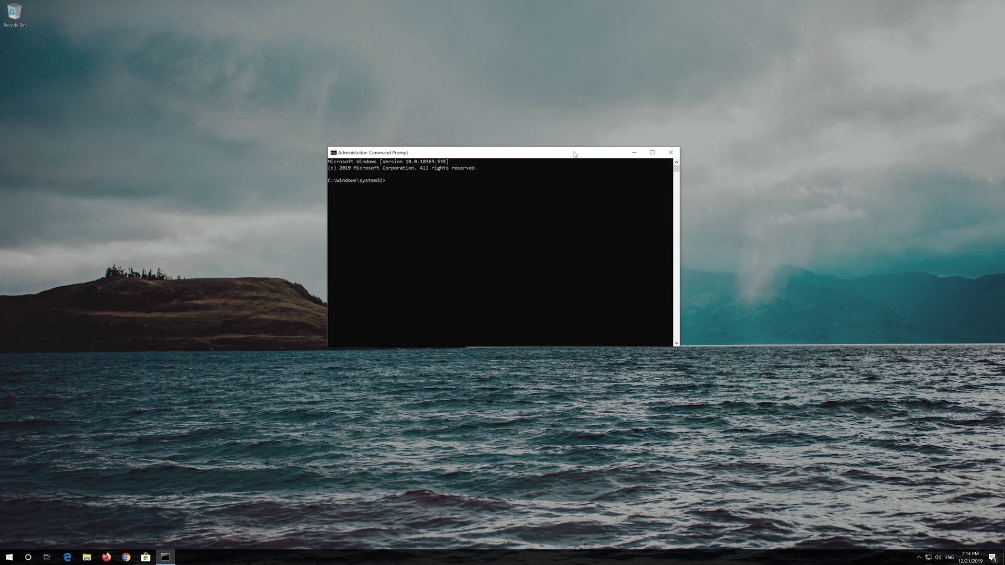
{"action": "type", "text": "systemreset -fac"}
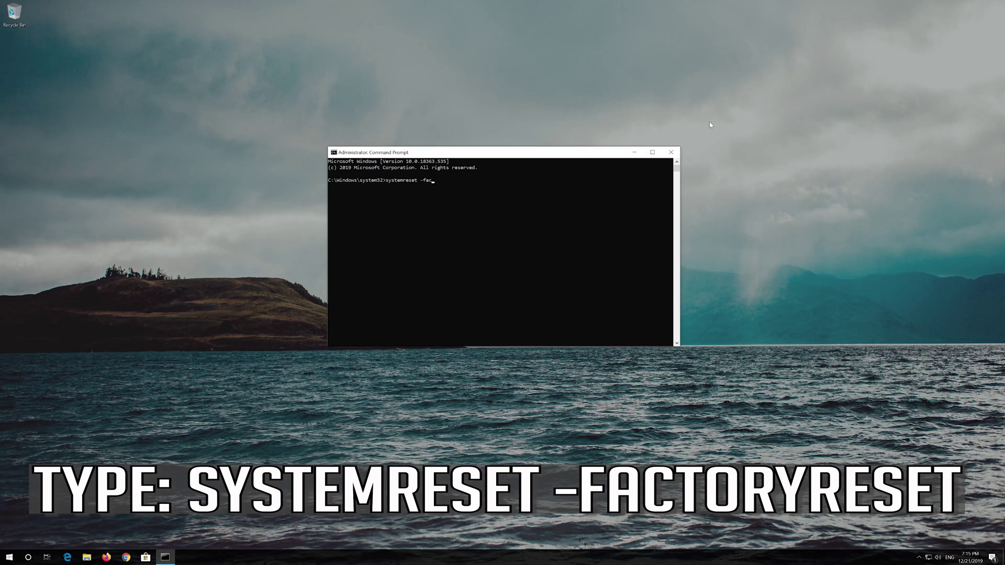
{"action": "type", "text": "toryreset"}
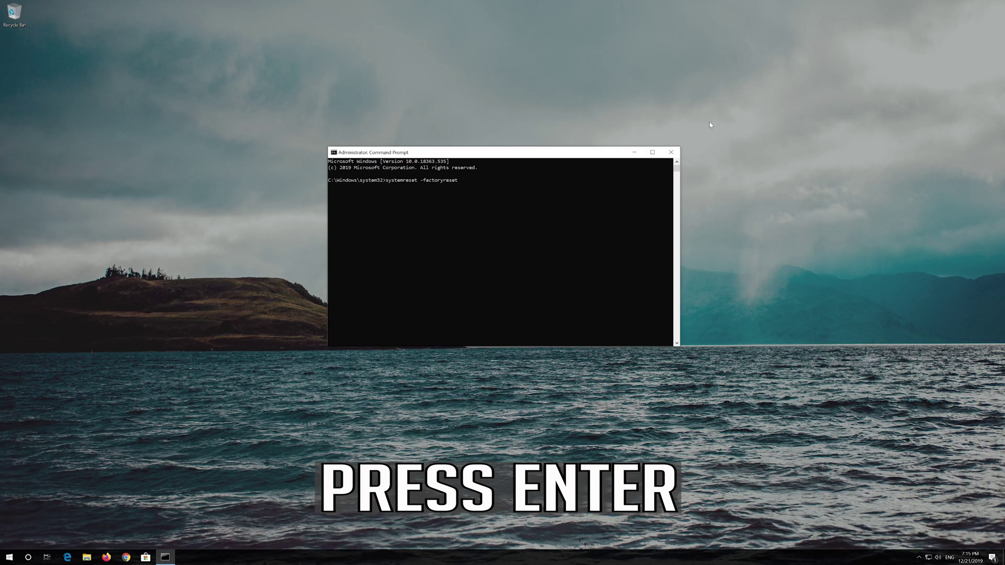
{"action": "key", "text": "Return"}
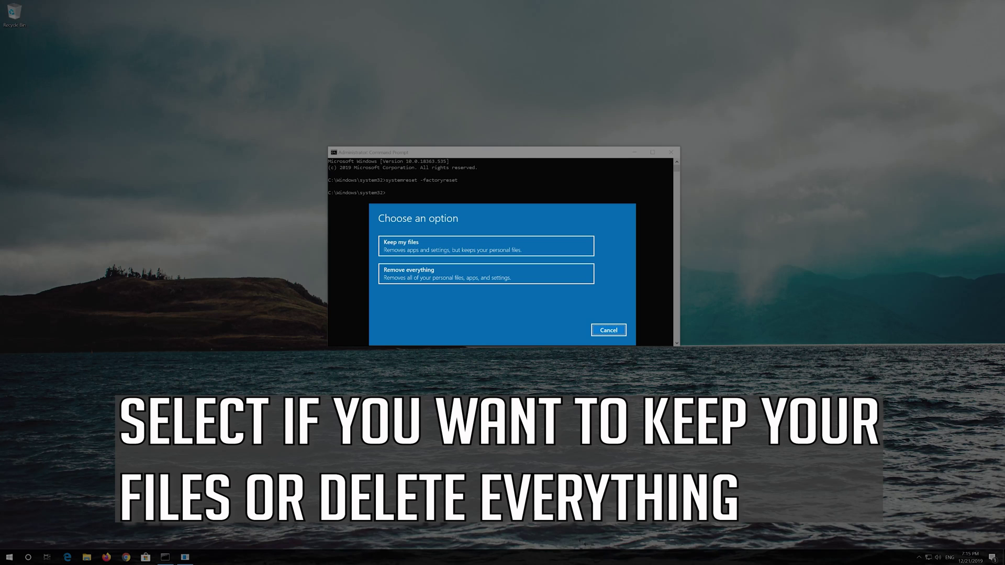
Step: Choose Keep my files, continue past the removed-apps list, and start the reset
{"action": "left_click", "coordinate": [500, 246]}
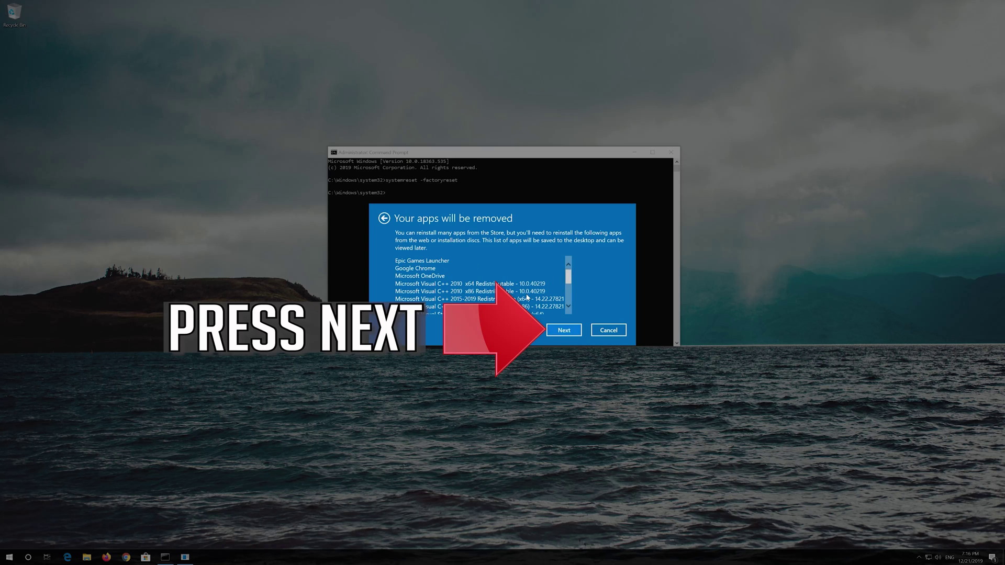
{"action": "left_click", "coordinate": [562, 328]}
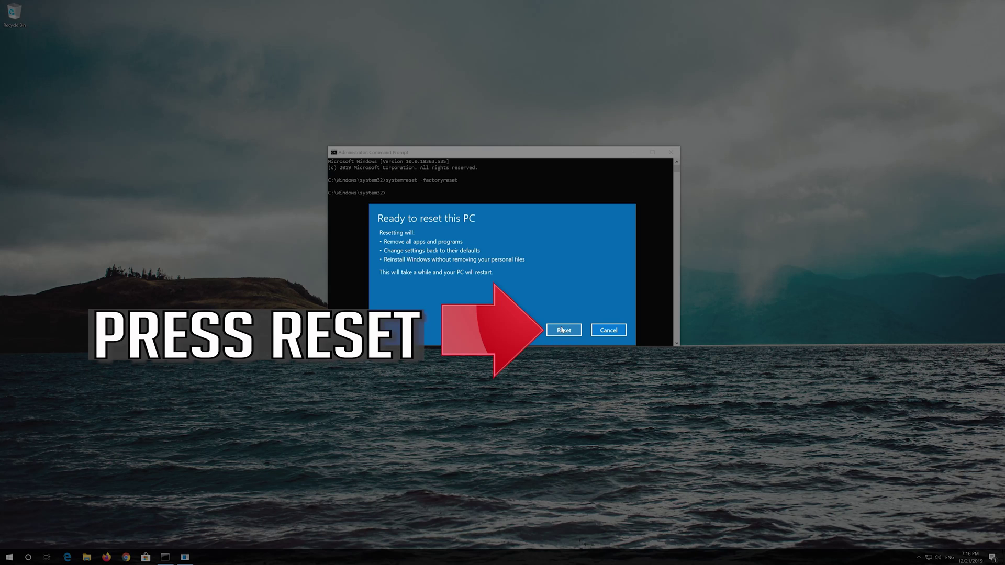
{"action": "left_click", "coordinate": [562, 330]}
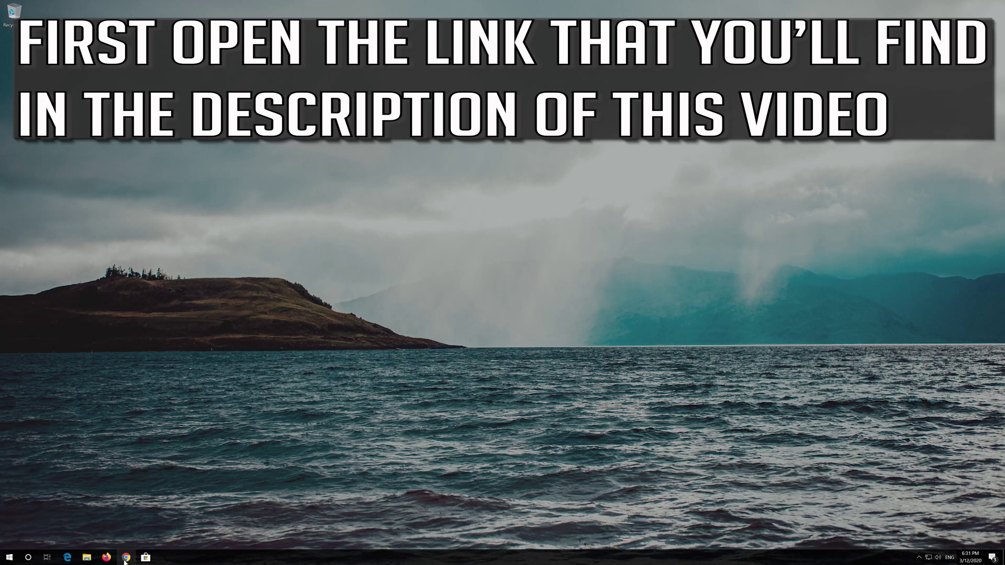
Step: In Chrome, load the Download Windows 10 page, download the Media Creation Tool, and close Chrome
{"action": "left_click", "coordinate": [126, 557]}
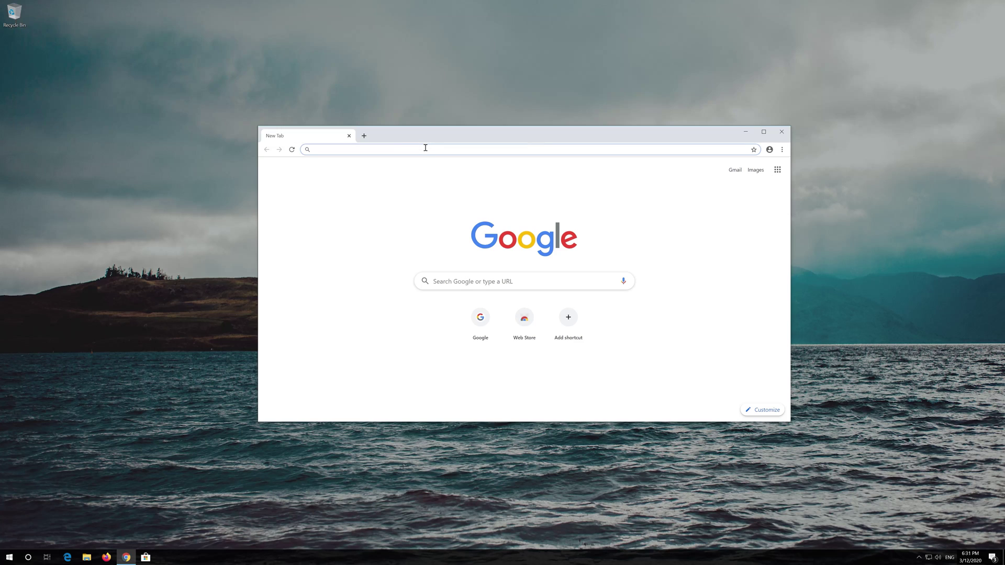
{"action": "type", "text": "https://www.microsoft.com/en-us/software-download/windows10"}
{"action": "key", "text": "Return"}
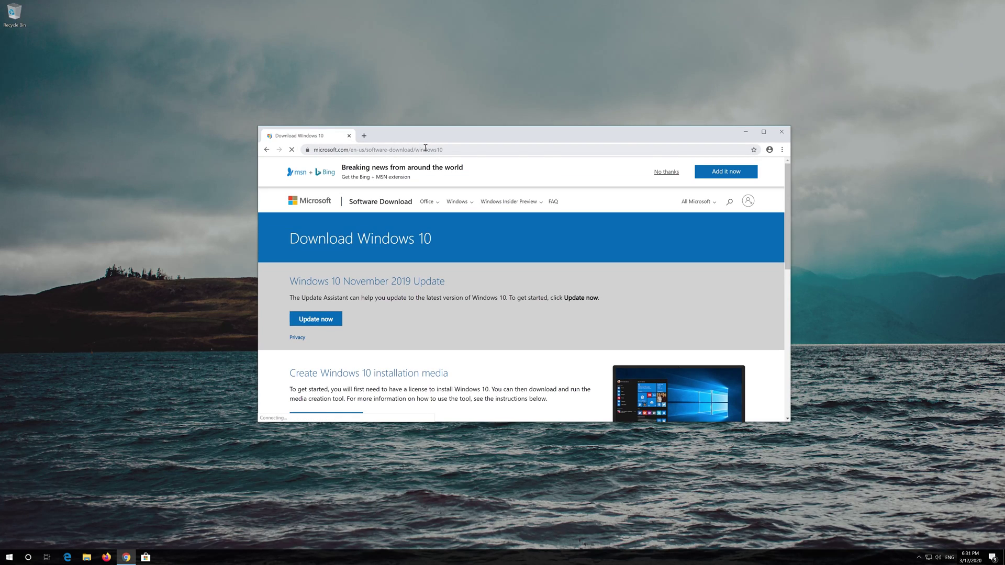
{"action": "scroll", "coordinate": [486, 306], "scroll_direction": "down", "scroll_amount": 1}
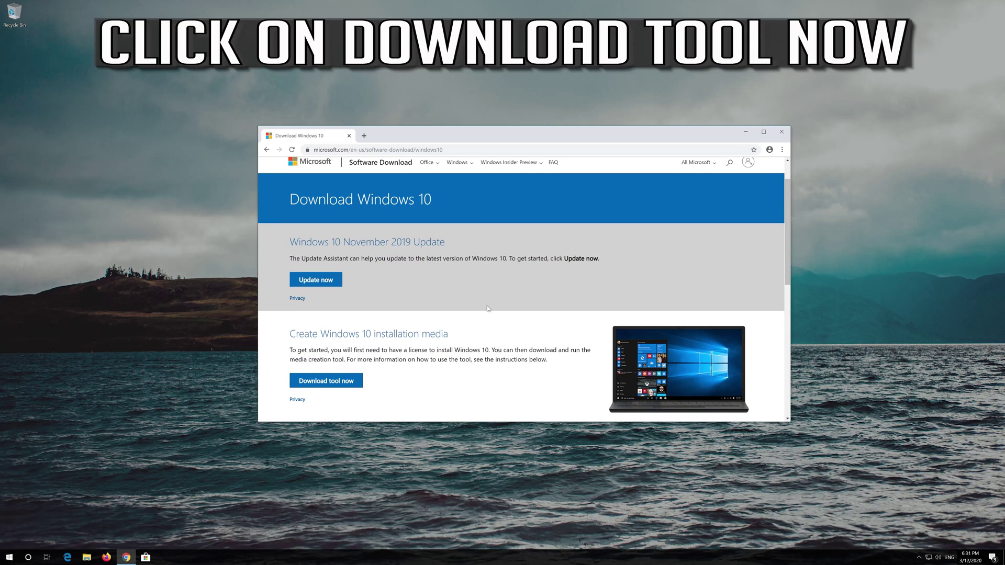
{"action": "left_click", "coordinate": [345, 383]}
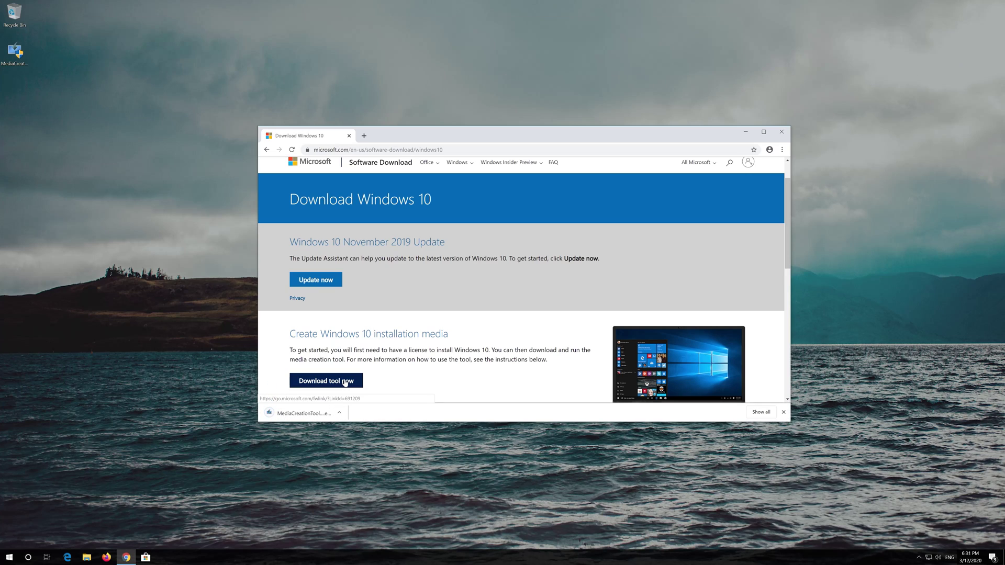
{"action": "left_click", "coordinate": [782, 132]}
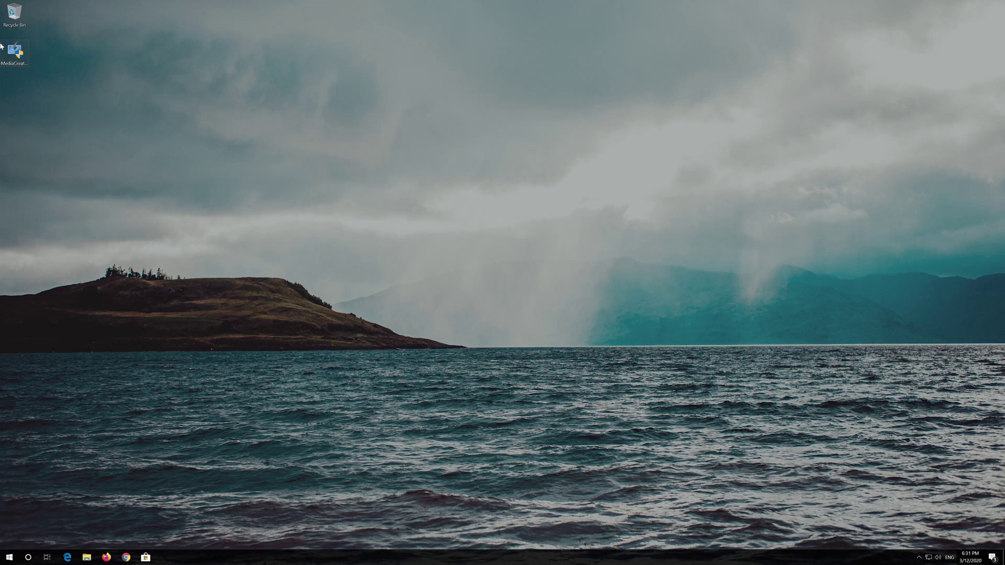
Step: Run MediaCreationTool from the desktop, allow it through UAC, and accept the license terms
{"action": "double_click", "coordinate": [15, 60]}
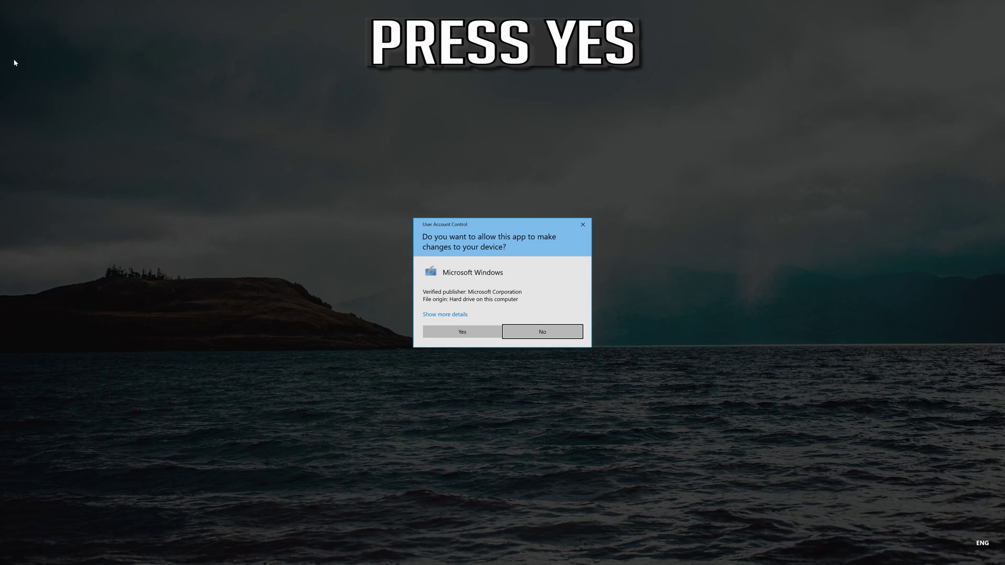
{"action": "left_click", "coordinate": [459, 336]}
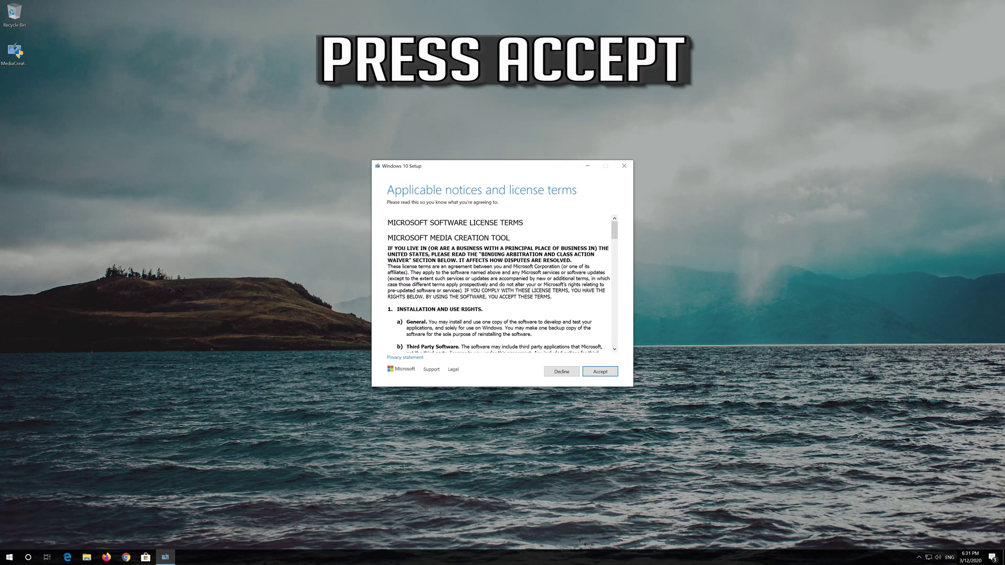
{"action": "left_click", "coordinate": [612, 371]}
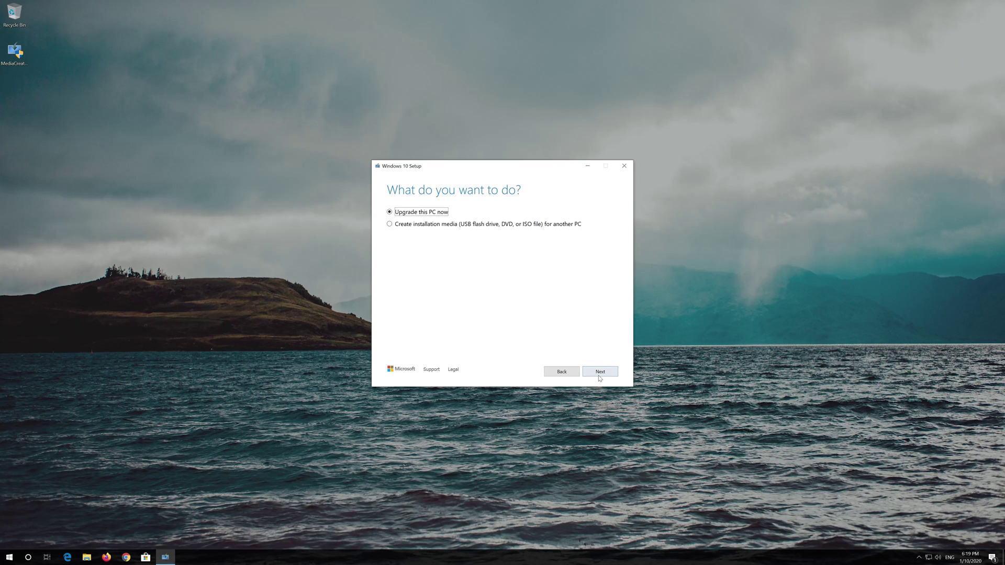
Step: Upgrade this PC now and install Windows 10 Pro, keeping personal files and apps
{"action": "left_click", "coordinate": [599, 373]}
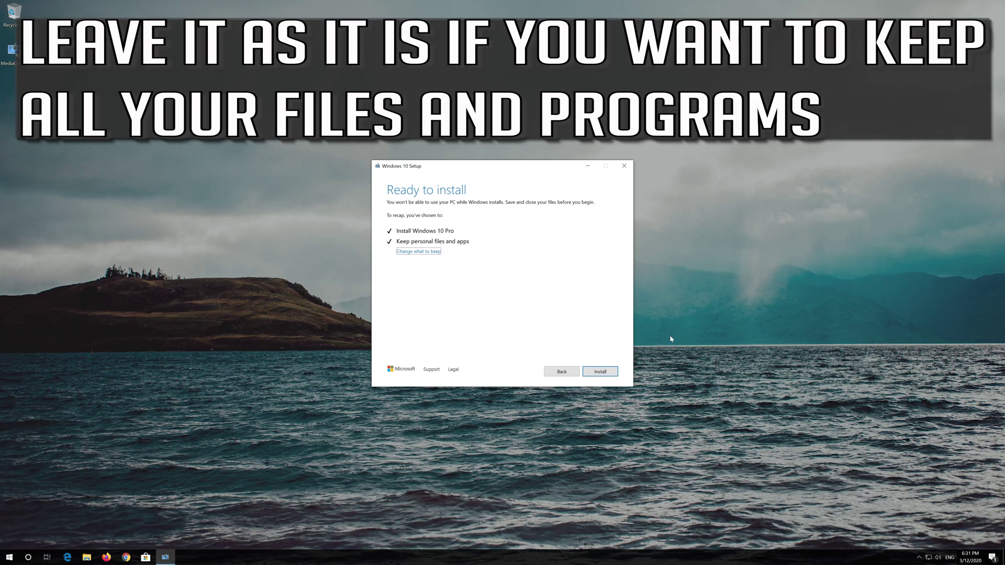
{"action": "left_click", "coordinate": [600, 372]}
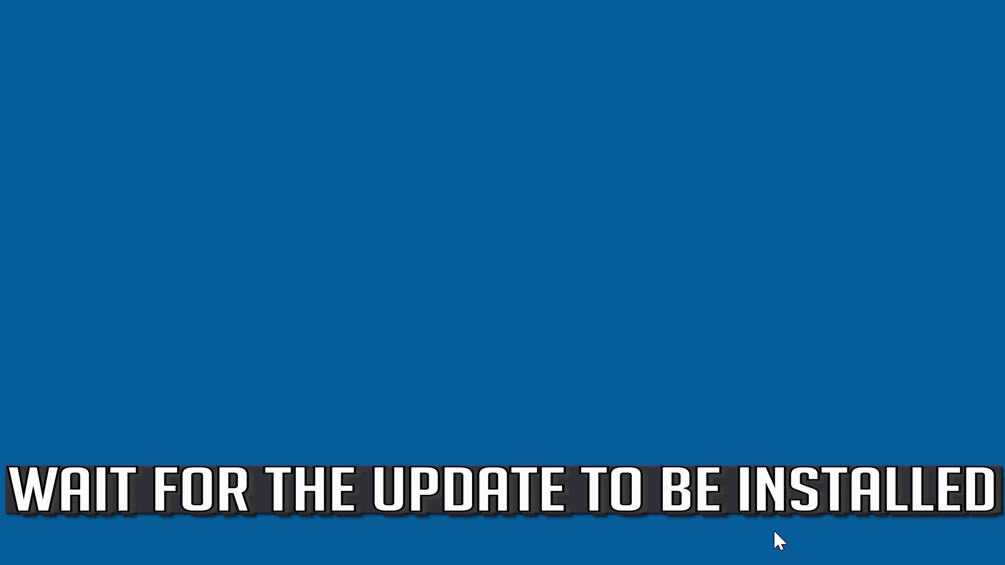